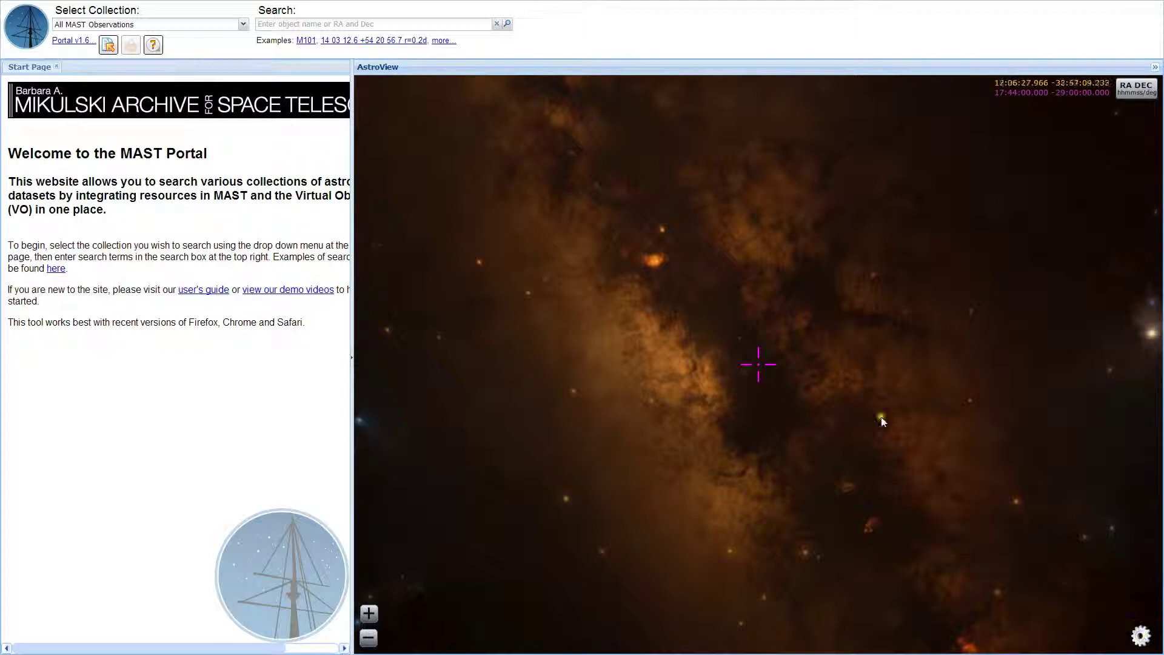
Pan to a dark star field with the orange nebula left-centre, then zoom in and back out.
mouse_move(634, 207)
mouse_down()
mouse_move(752, 608)
mouse_move(589, 569)
mouse_move(449, 487)
mouse_up()
mouse_move(943, 359)
mouse_down()
mouse_move(681, 319)
mouse_move(488, 325)
mouse_up()
mouse_move(919, 369)
mouse_down()
mouse_move(863, 356)
mouse_move(618, 224)
mouse_move(810, 99)
mouse_up()
drag(962, 488, 658, 177)
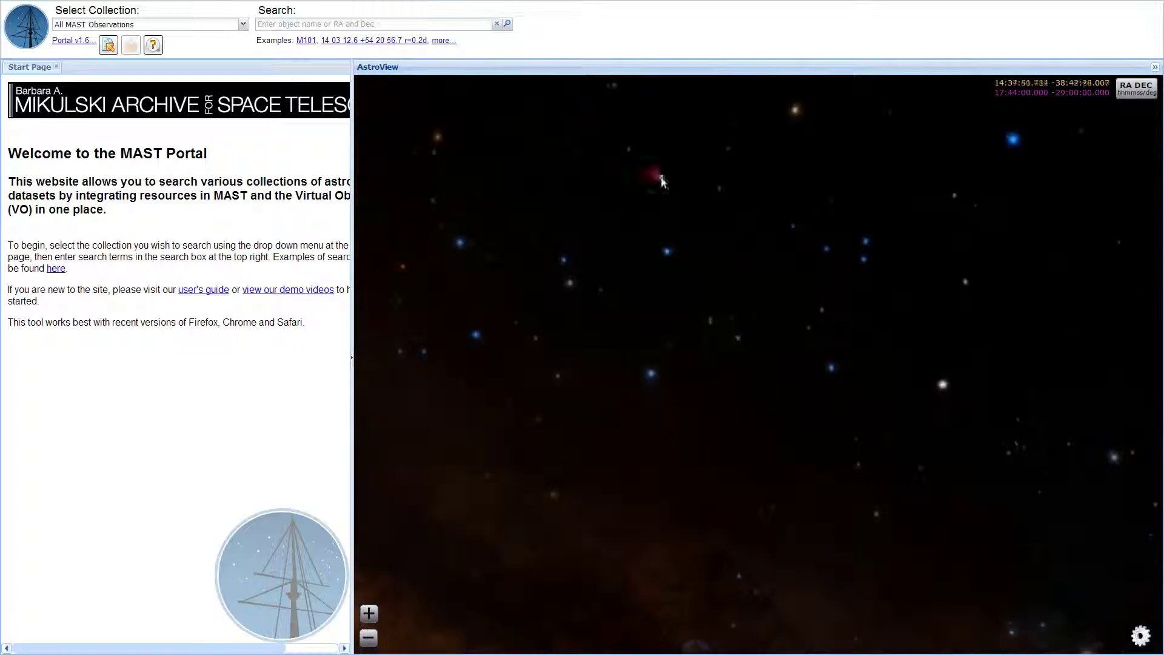
mouse_move(1021, 447)
mouse_down()
mouse_move(708, 373)
mouse_move(579, 372)
mouse_move(697, 177)
mouse_up()
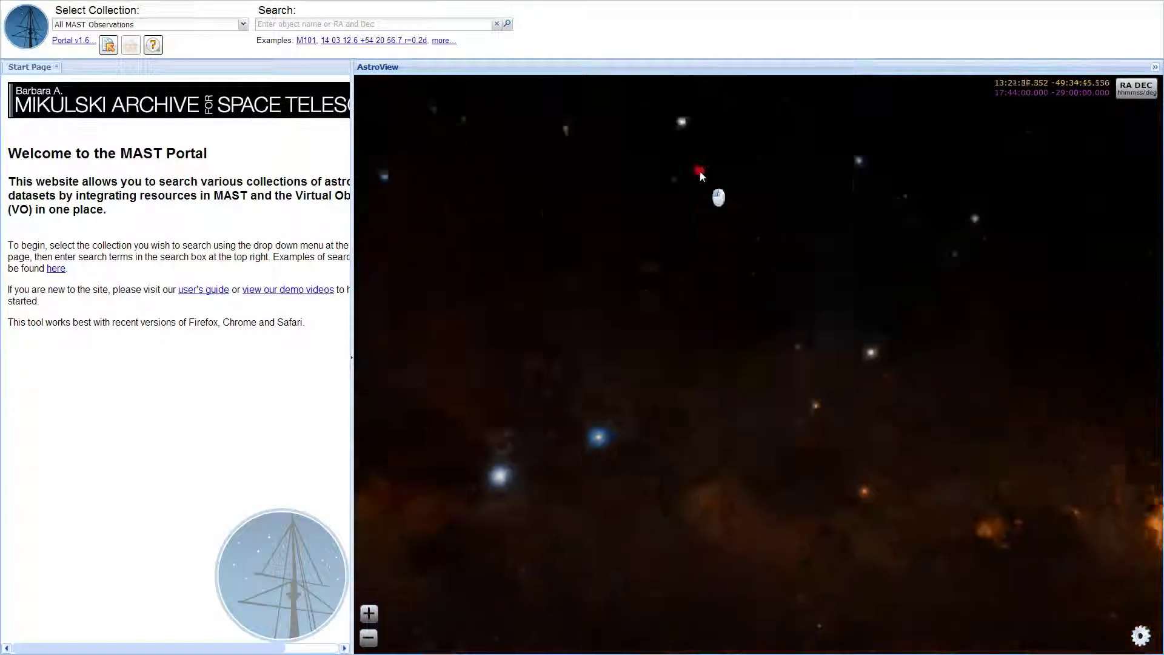
mouse_move(930, 322)
mouse_down()
mouse_move(701, 276)
mouse_move(446, 361)
mouse_up()
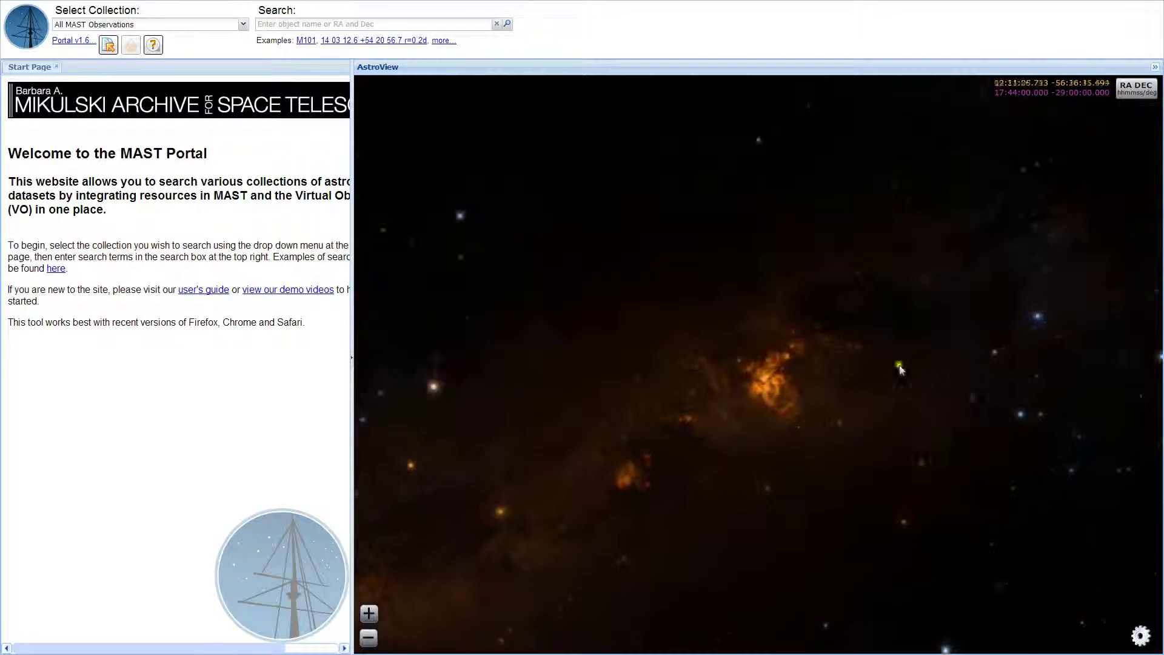
mouse_move(870, 346)
mouse_down()
mouse_move(538, 348)
mouse_move(625, 373)
mouse_up()
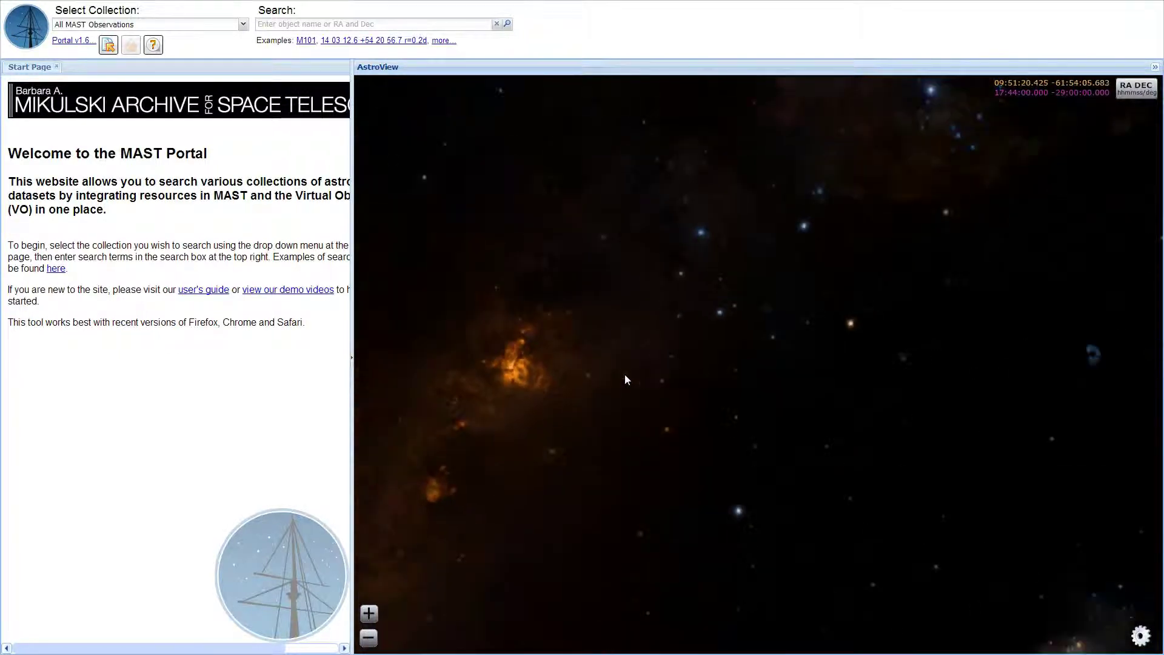
scroll(627, 384, up, 3)
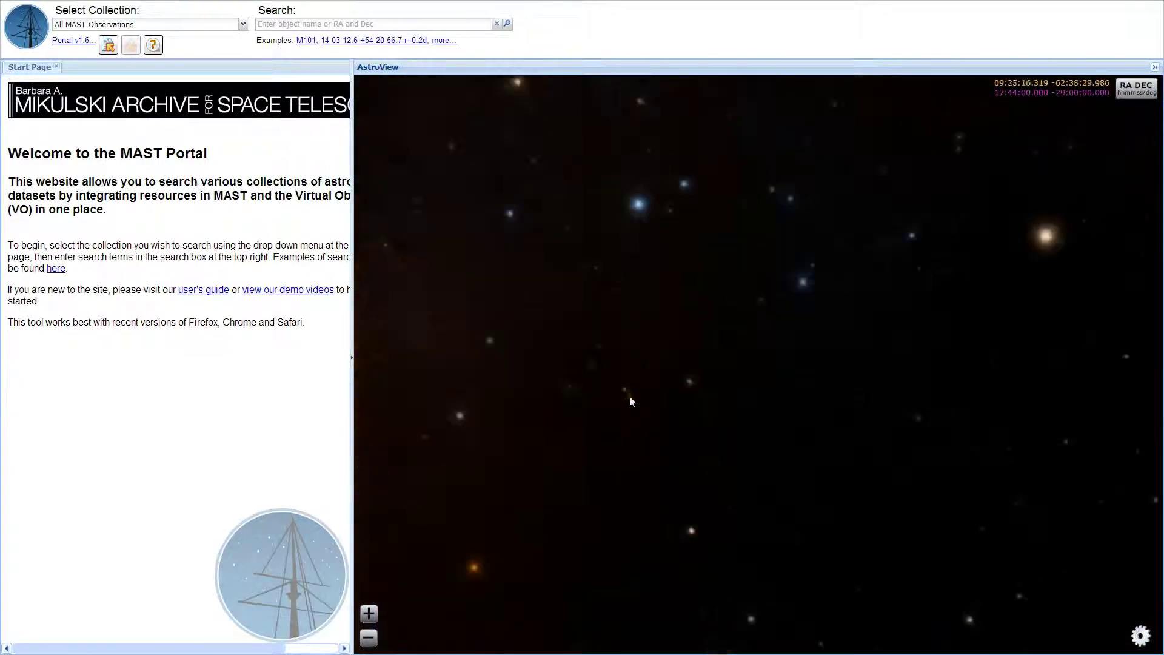
scroll(627, 395, down, 3)
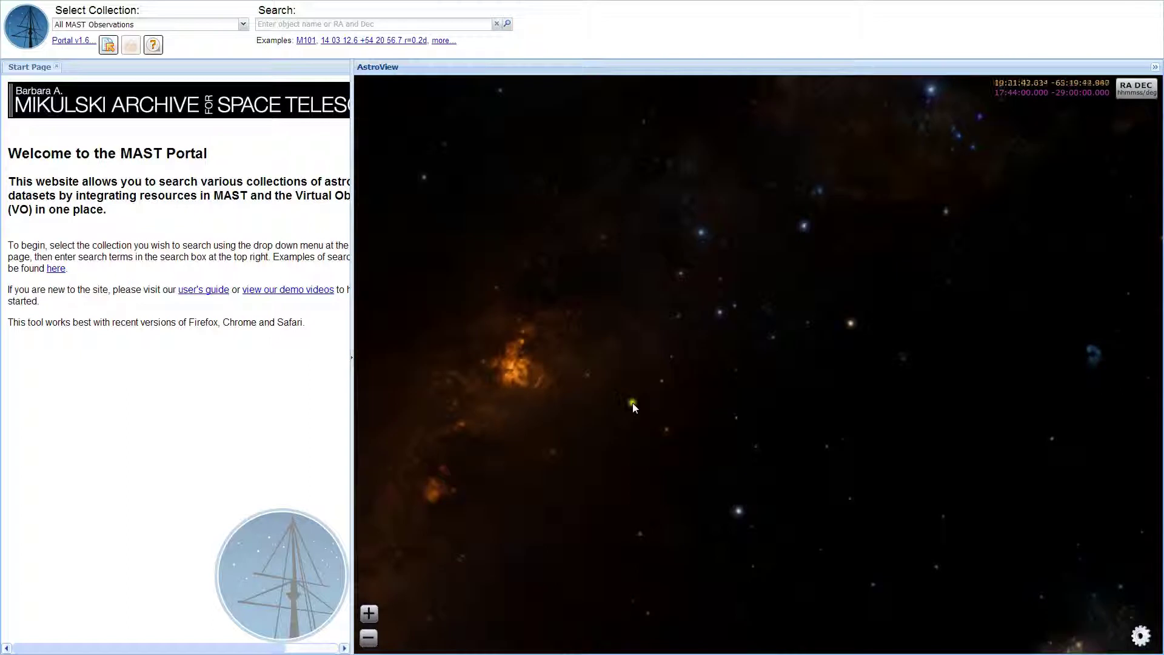
click(370, 617)
click(371, 640)
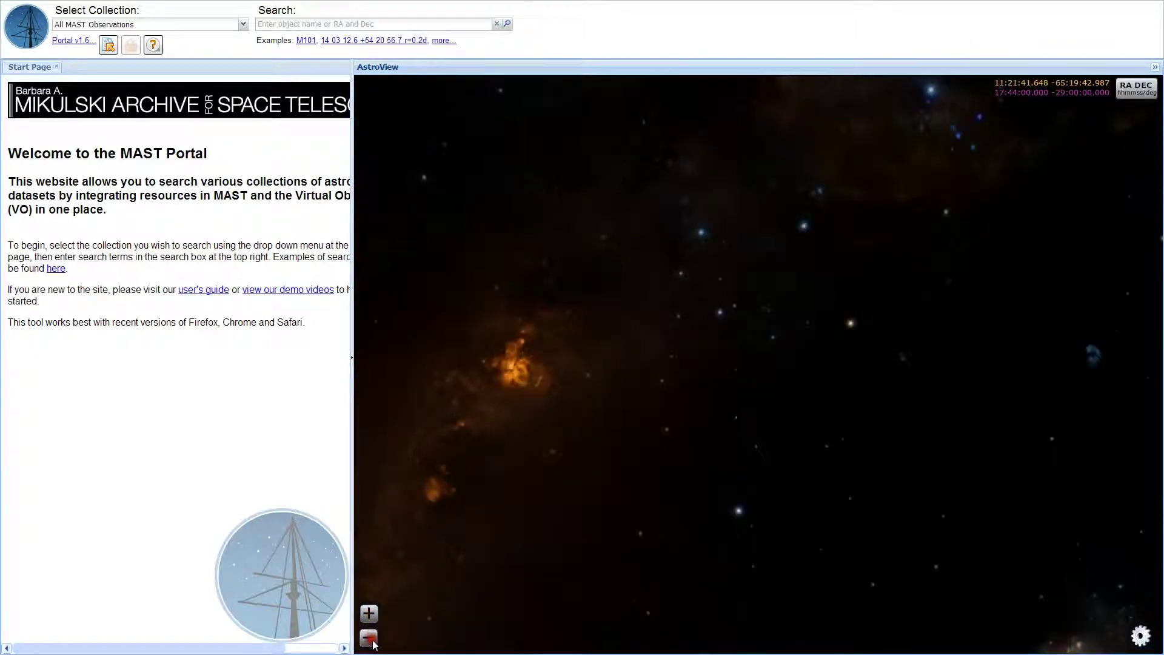
drag(472, 516, 502, 546)
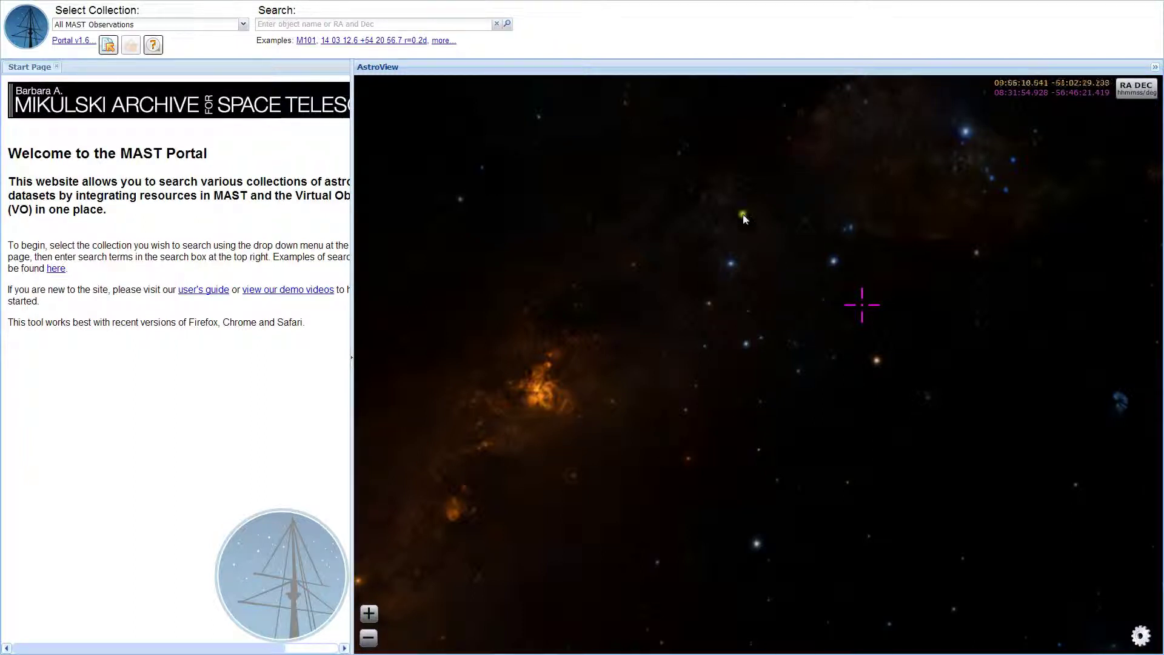
click(1134, 93)
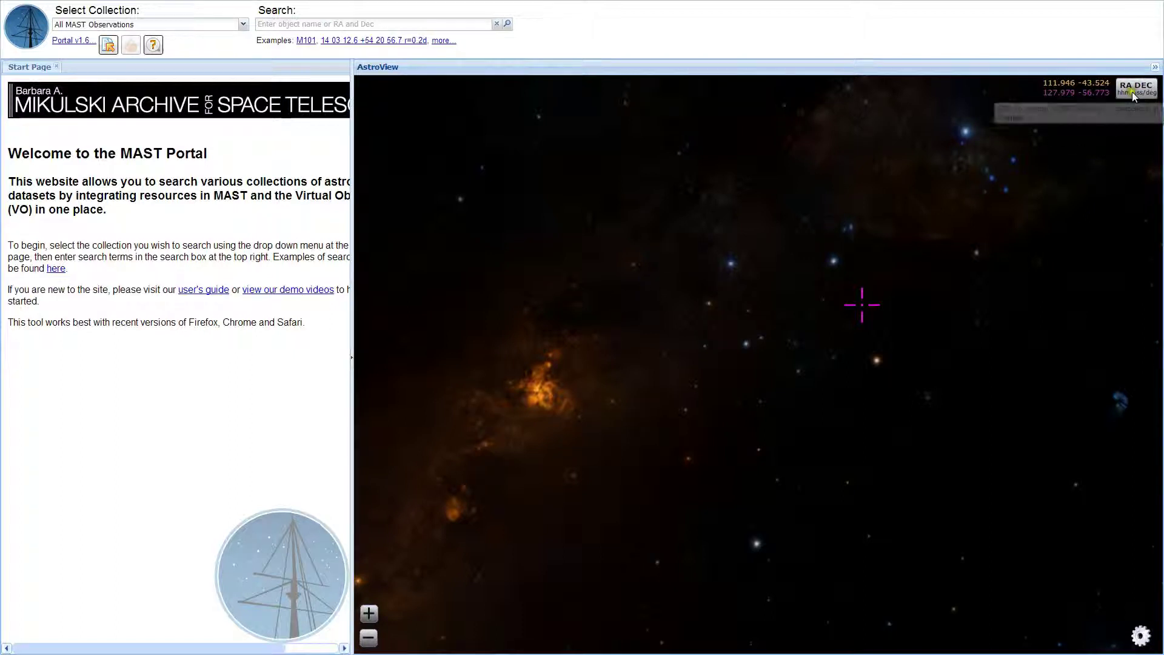
click(1131, 93)
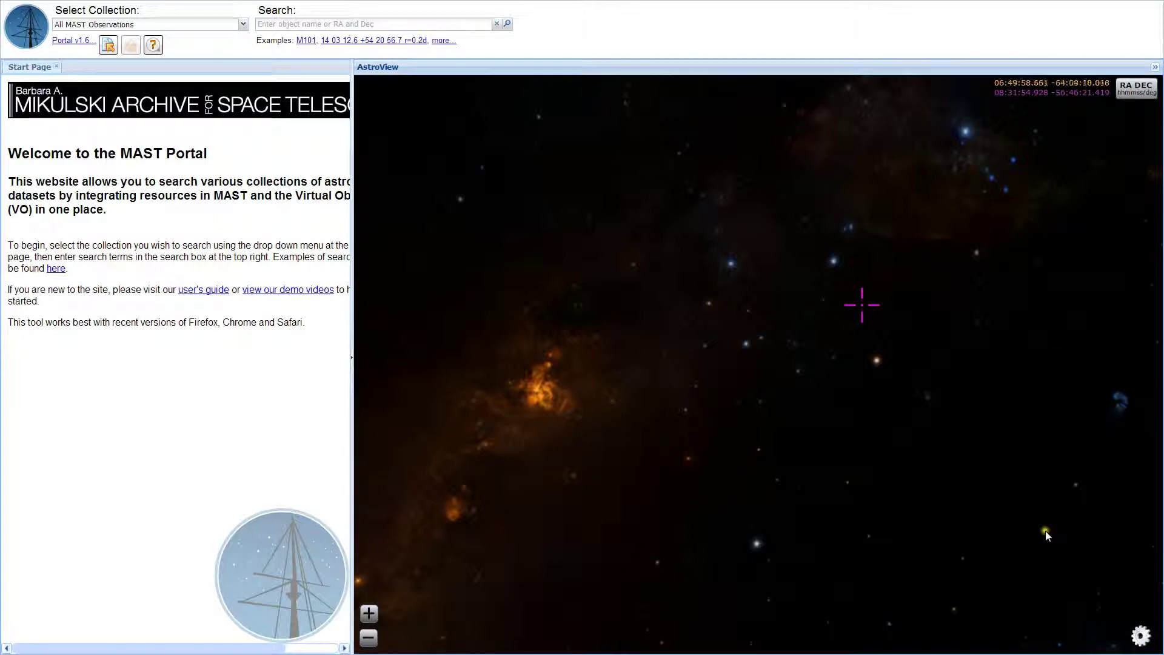
Enter m83 as the Move To target in the viewer settings to jump to the galaxy.
click(1143, 638)
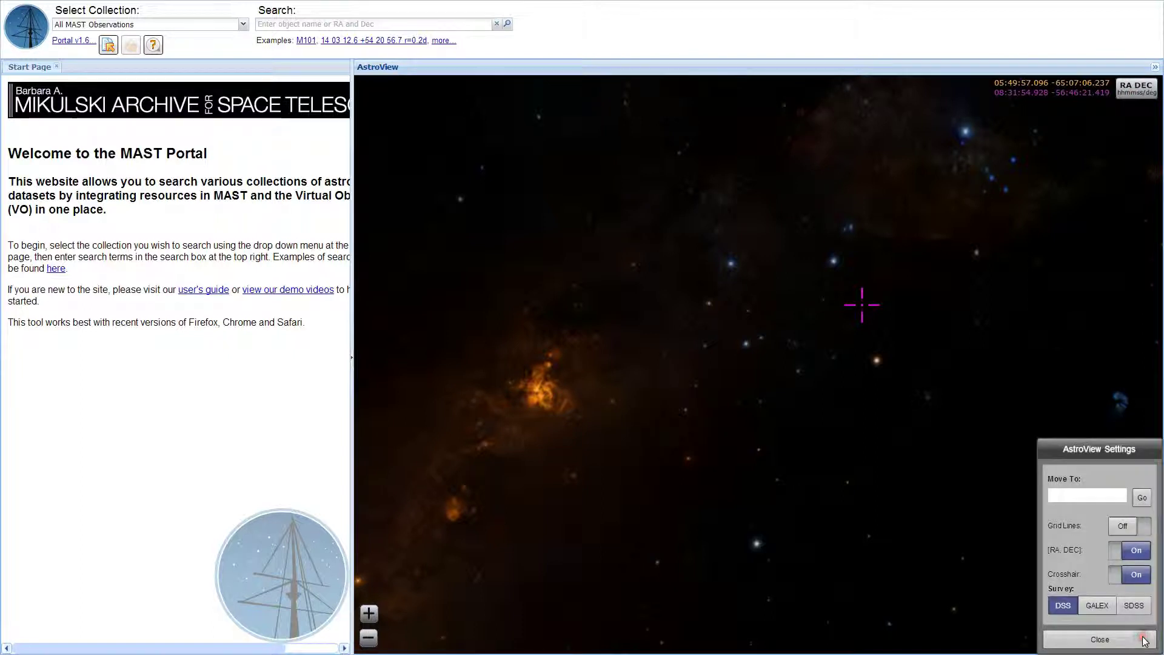
click(1073, 496)
text(m83)
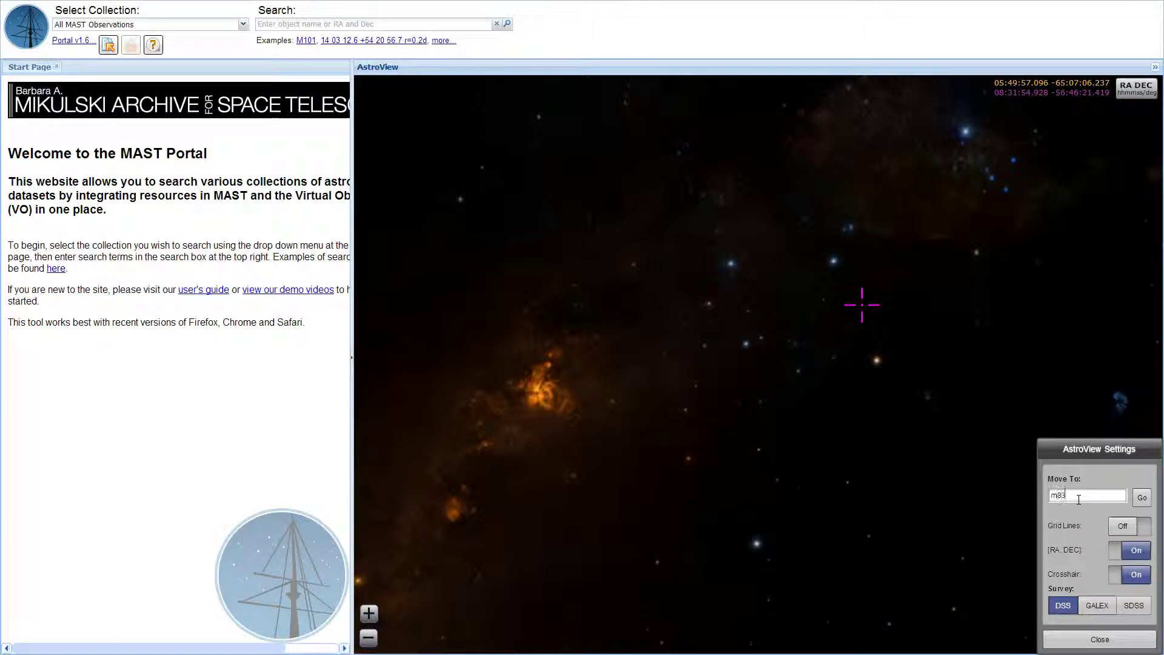
key(Return)
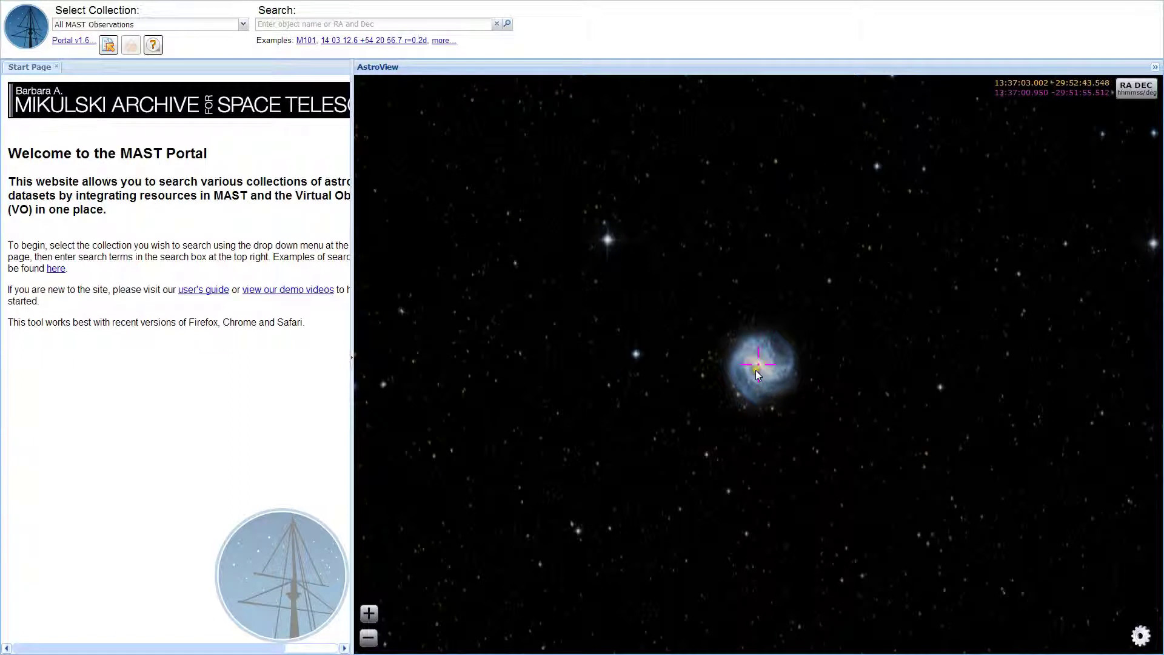
scroll(756, 369, up, 1)
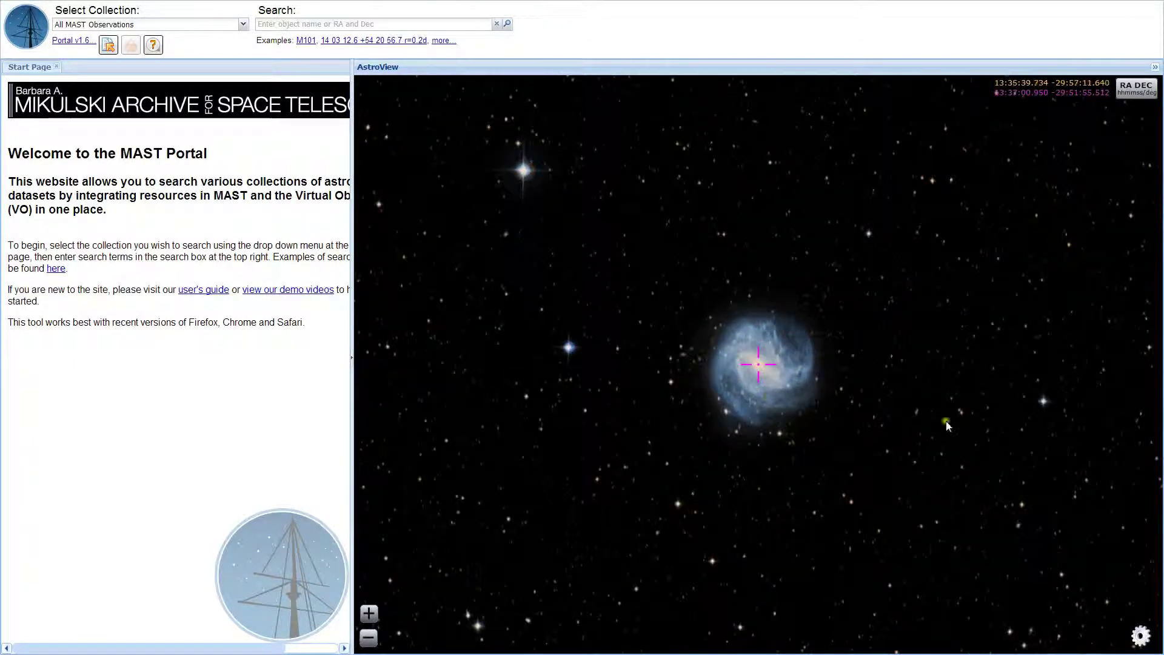
Turn the coordinate grid lines and RA/Dec readout back on in AstroView Settings.
click(1143, 640)
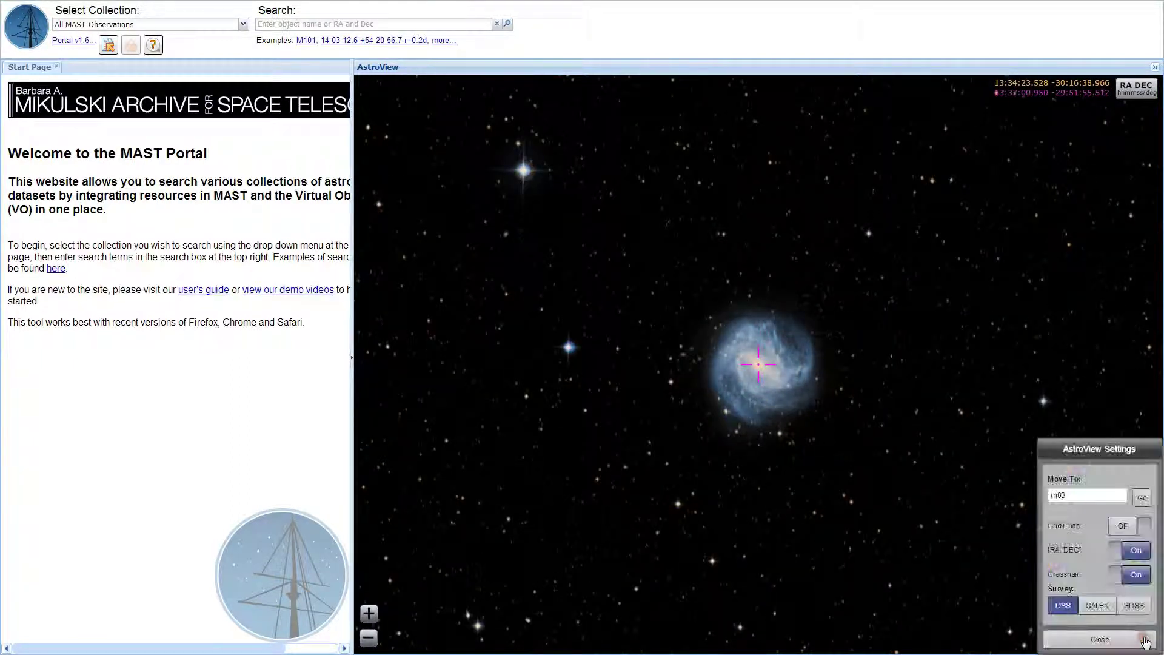
click(1137, 551)
click(1131, 553)
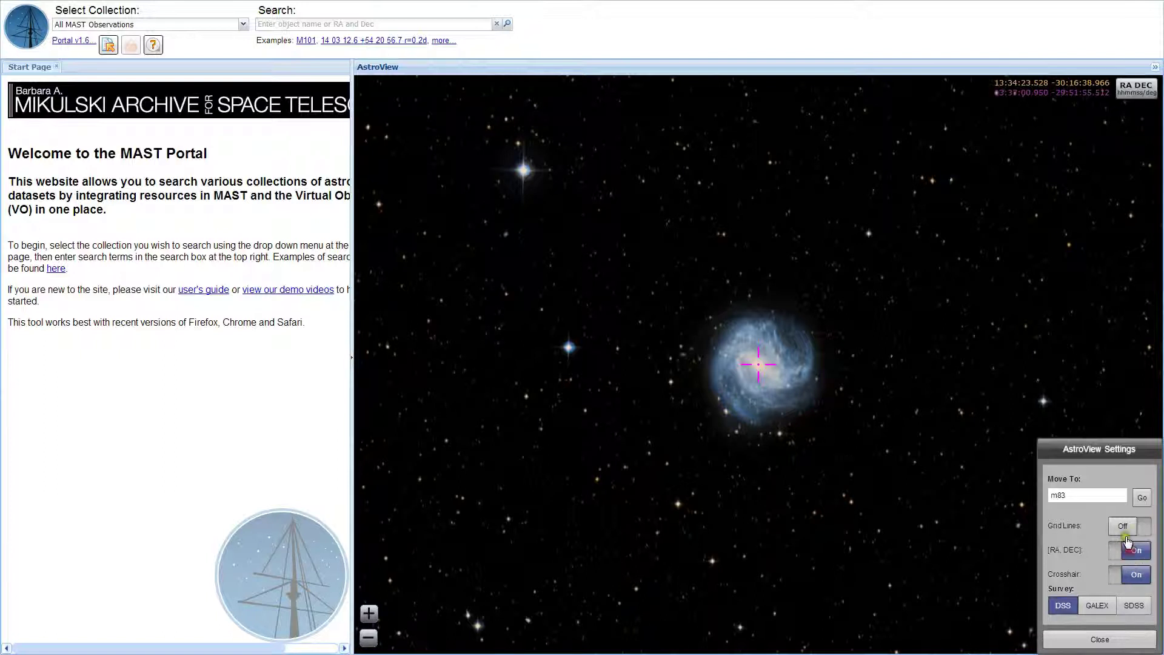
click(1124, 527)
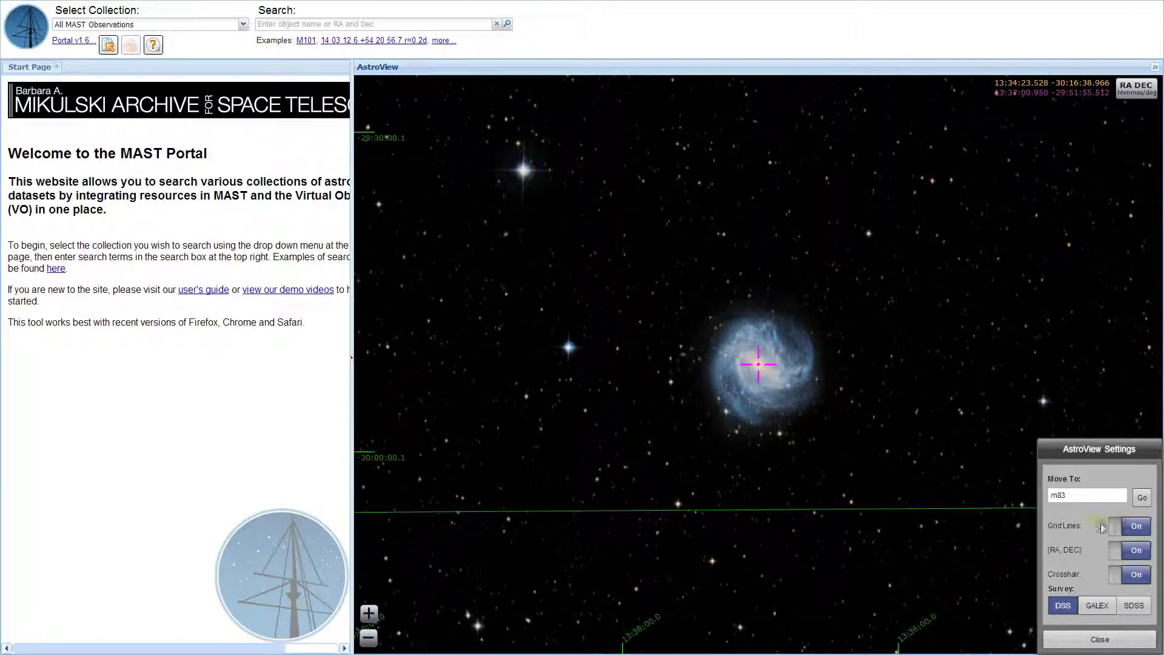
click(614, 457)
scroll(615, 457, down, 3)
scroll(615, 457, down, 2)
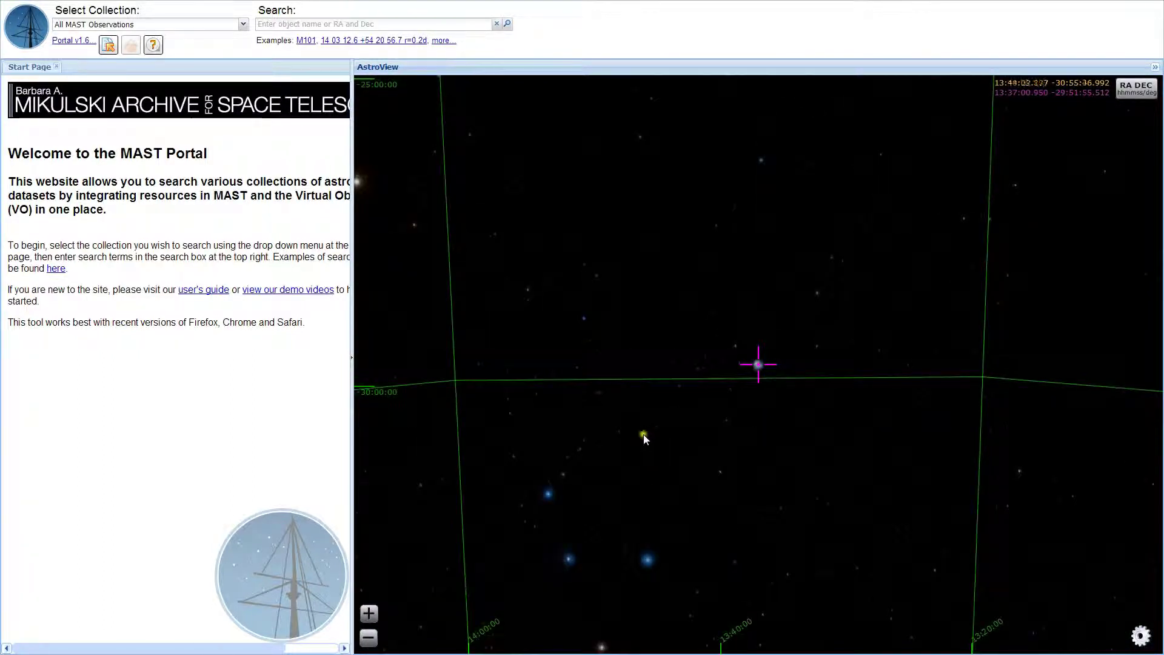
Pan the sky slightly up and right, and choose the GALEX survey background.
mouse_move(662, 446)
mouse_down()
mouse_move(817, 292)
mouse_move(643, 427)
mouse_up()
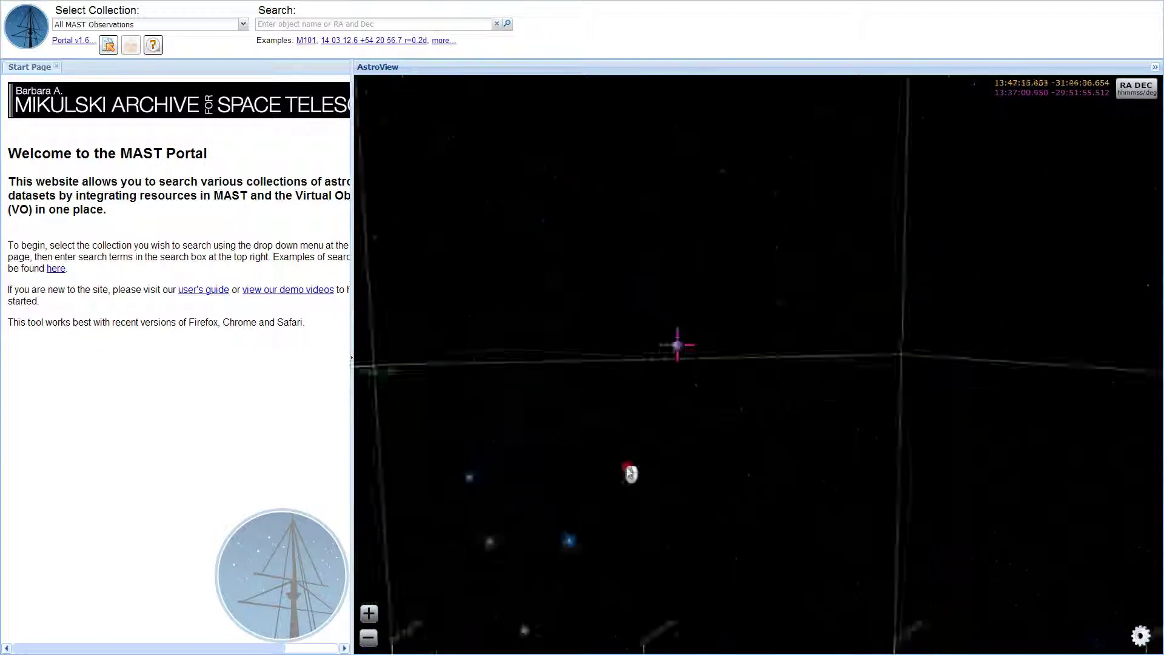
click(1140, 637)
click(1097, 606)
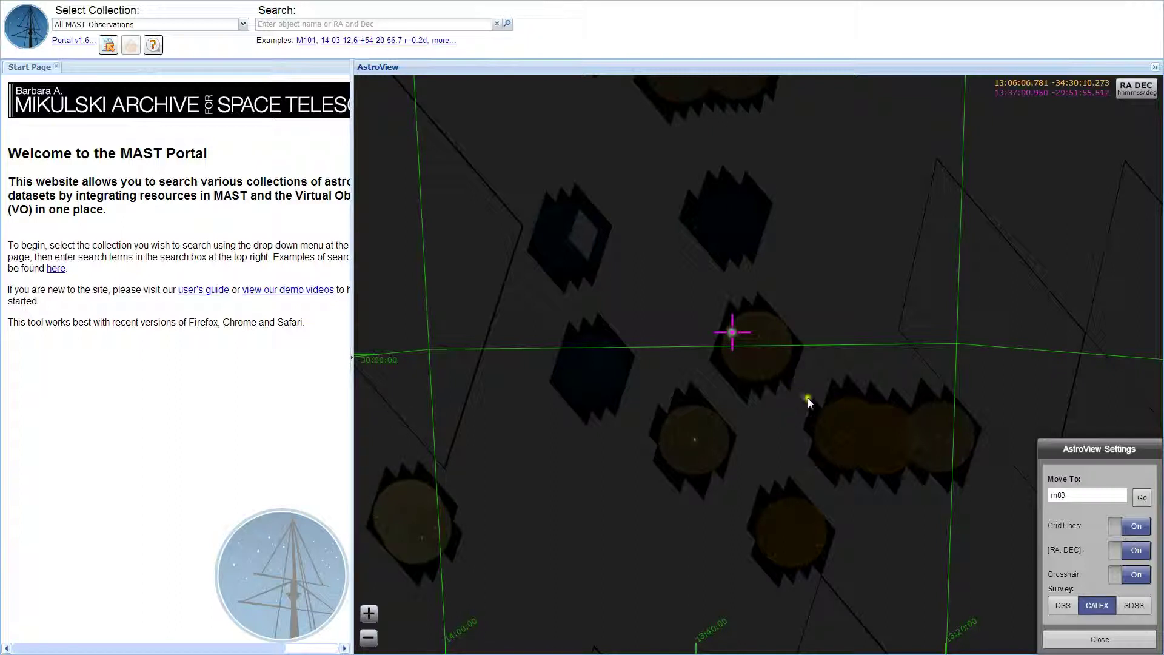
Close the settings and pan down across the GALEX ultraviolet coverage patches.
click(951, 439)
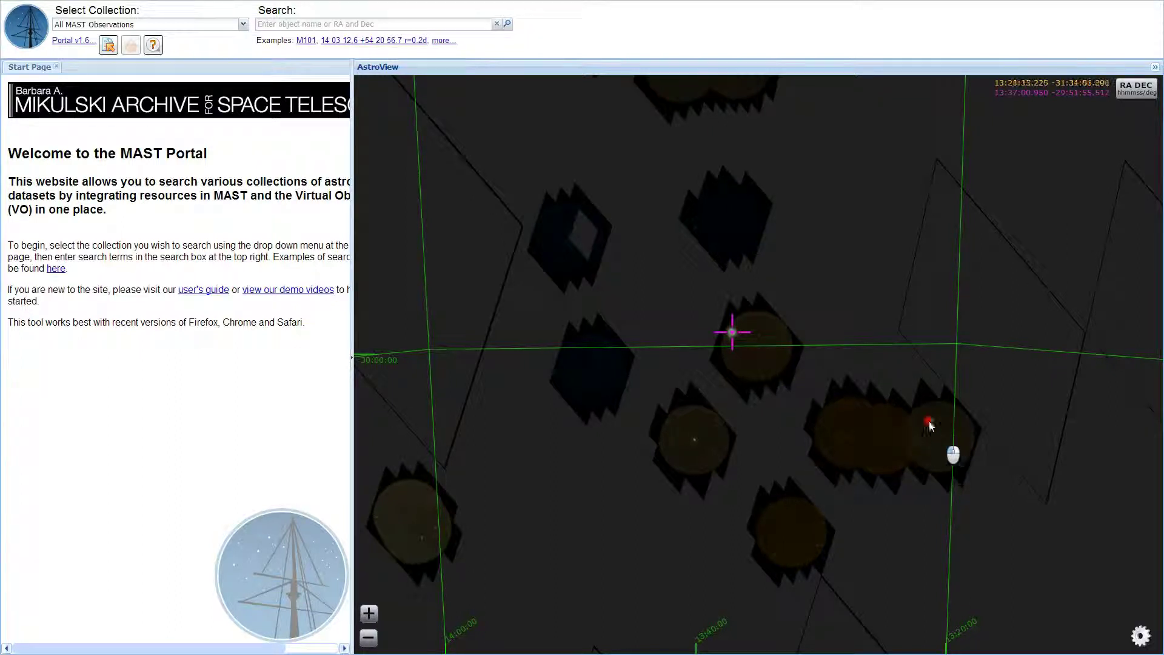
scroll(907, 410, down, 2)
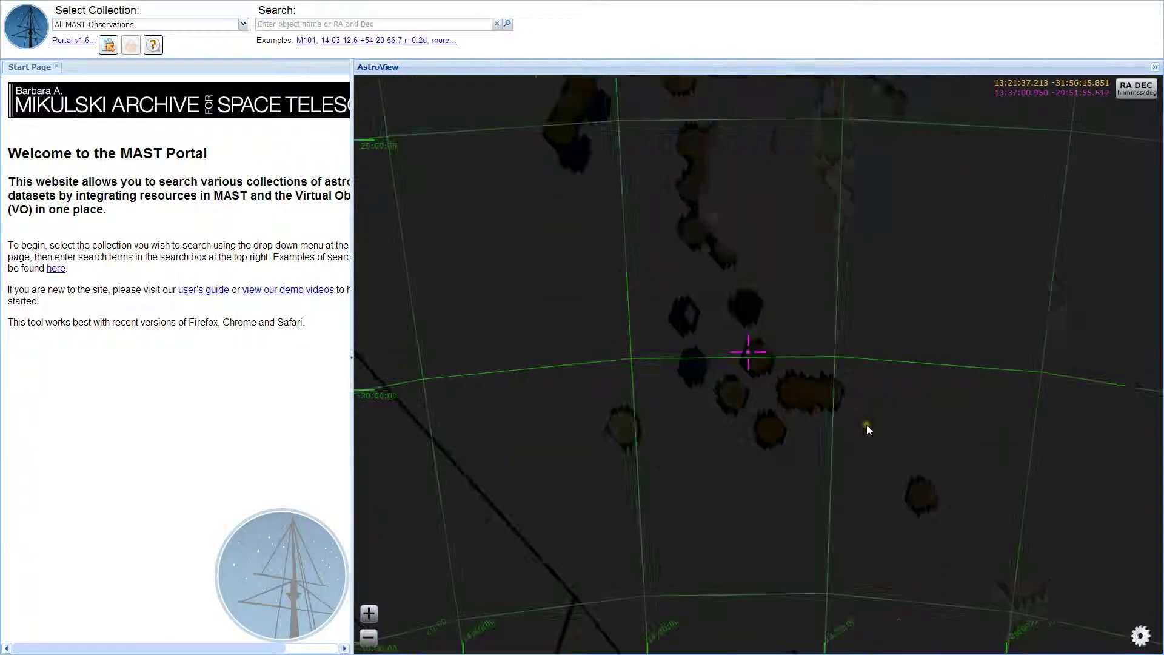
drag(873, 263, 841, 574)
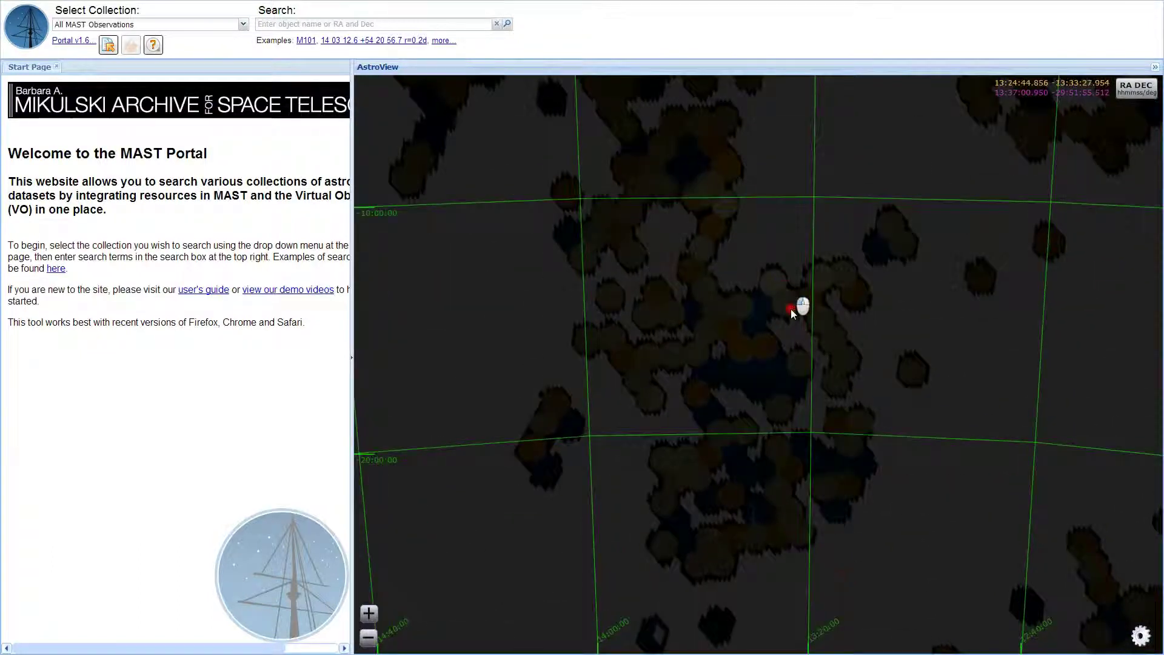
drag(792, 307, 789, 493)
mouse_move(785, 300)
mouse_down()
mouse_move(759, 398)
mouse_move(754, 499)
mouse_move(608, 511)
mouse_move(540, 485)
mouse_up()
mouse_move(950, 332)
mouse_down()
mouse_move(548, 429)
mouse_move(649, 424)
mouse_move(806, 311)
mouse_move(1001, 552)
mouse_up()
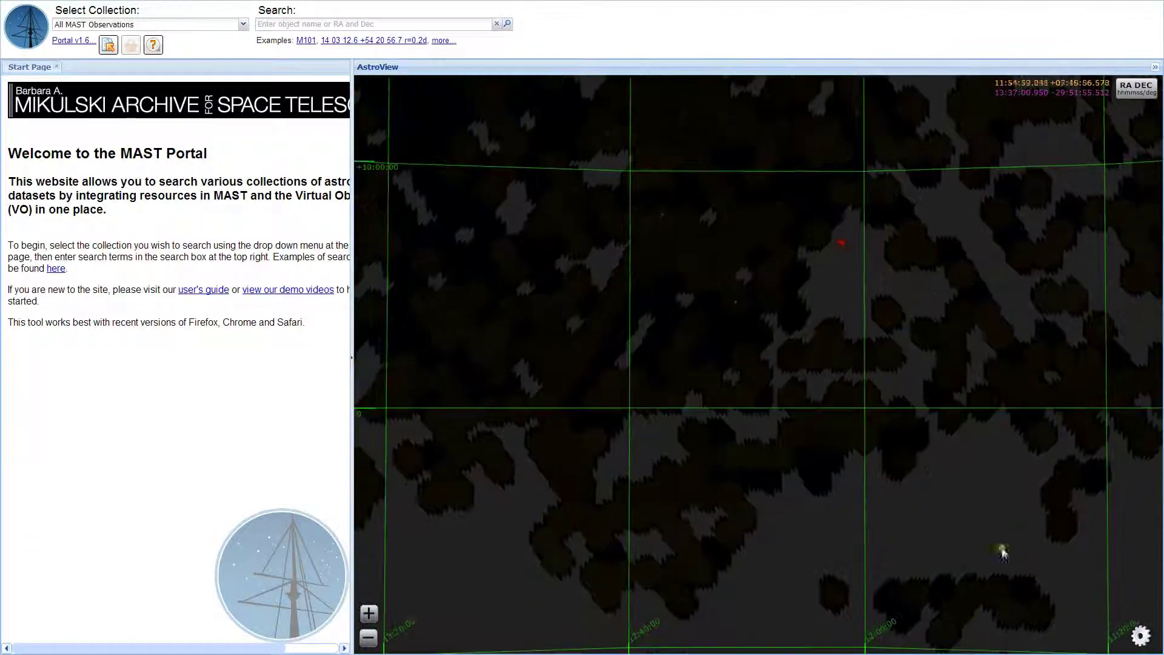
Choose the SDSS survey background, then pan the star field up and to the left.
click(1138, 635)
click(1133, 605)
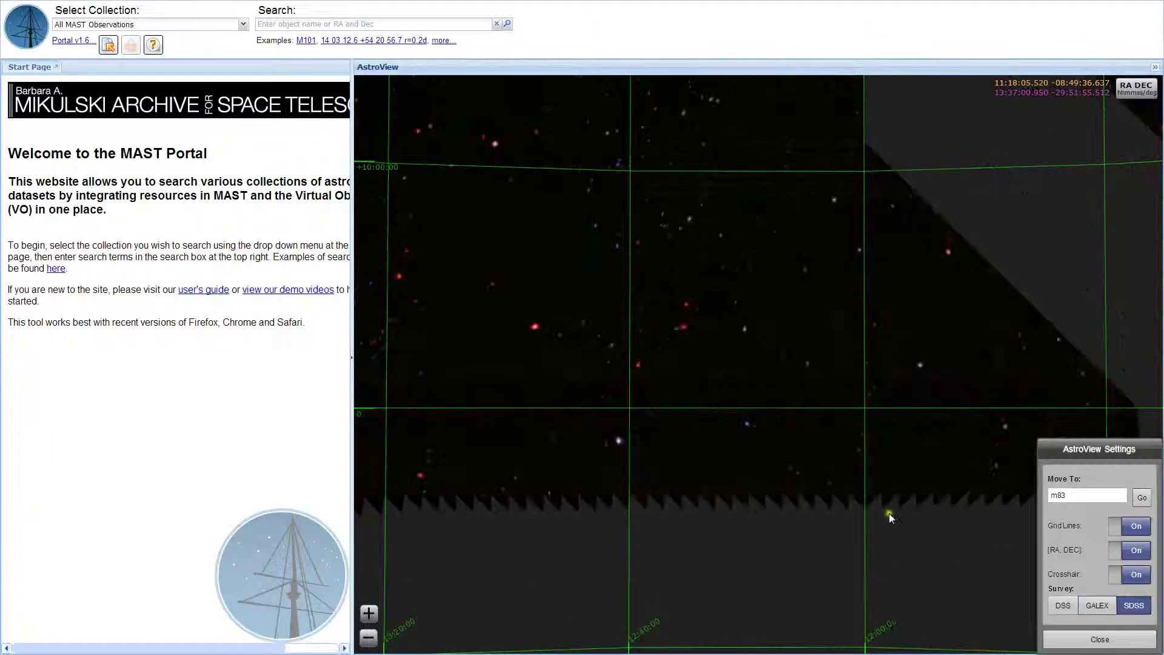
mouse_move(732, 411)
mouse_down()
mouse_move(747, 479)
mouse_move(761, 378)
mouse_move(753, 270)
mouse_move(785, 337)
mouse_move(781, 496)
mouse_move(955, 346)
mouse_move(756, 409)
mouse_move(580, 429)
mouse_move(832, 462)
mouse_move(740, 358)
mouse_move(1031, 260)
mouse_move(1063, 205)
mouse_move(658, 337)
mouse_move(912, 285)
mouse_move(936, 250)
mouse_move(990, 270)
mouse_move(634, 352)
mouse_move(702, 351)
mouse_move(859, 310)
mouse_move(752, 329)
mouse_move(710, 357)
mouse_move(769, 357)
mouse_move(500, 373)
mouse_move(746, 391)
mouse_move(660, 332)
mouse_move(540, 304)
mouse_move(647, 482)
mouse_move(408, 494)
mouse_move(626, 416)
mouse_move(434, 379)
mouse_move(768, 473)
mouse_move(772, 306)
mouse_up()
drag(889, 364, 819, 356)
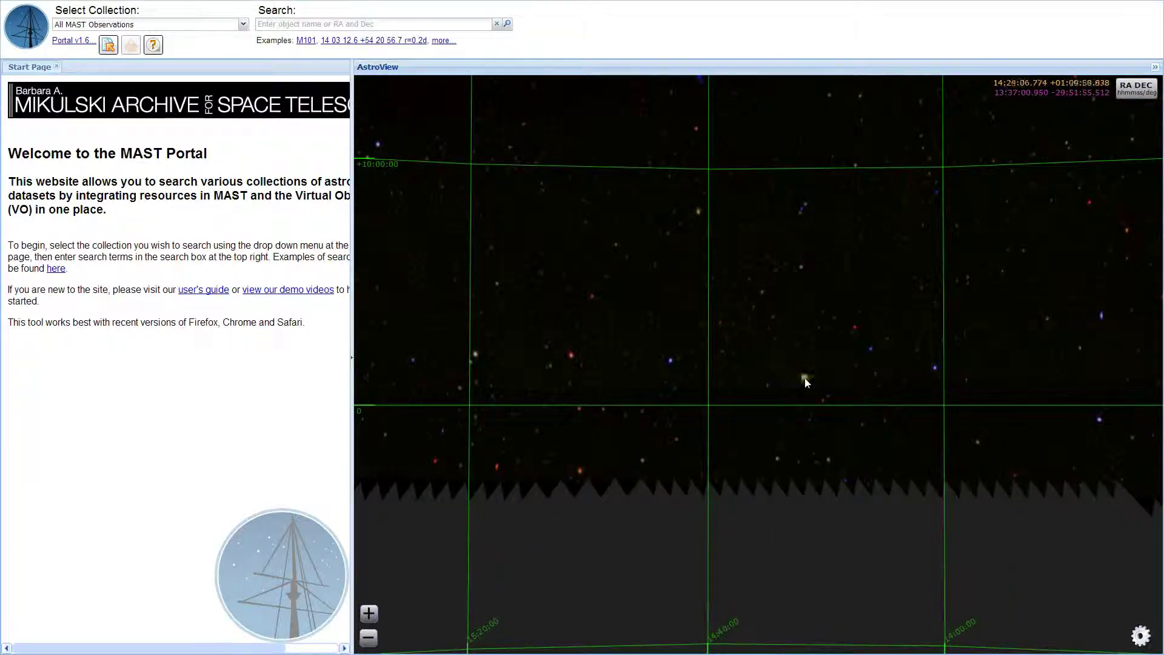
Open AstroView Settings and close them again without changes.
click(1140, 636)
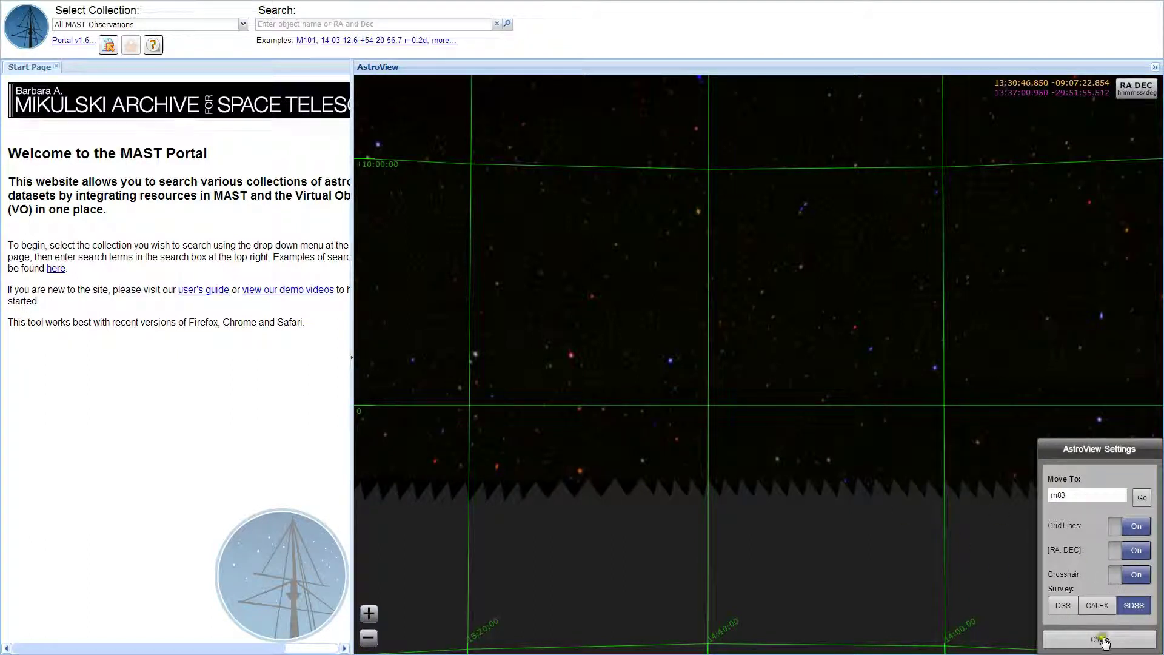
click(1099, 638)
scroll(777, 428, up, 2)
scroll(762, 428, up, 1)
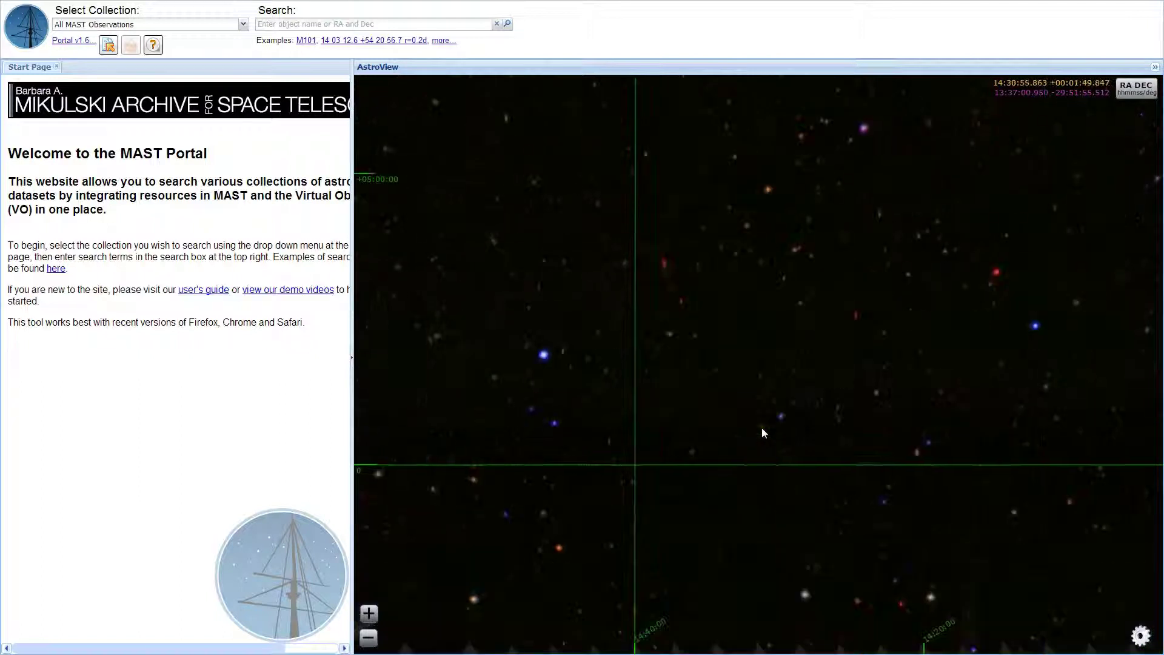
scroll(762, 427, up, 1)
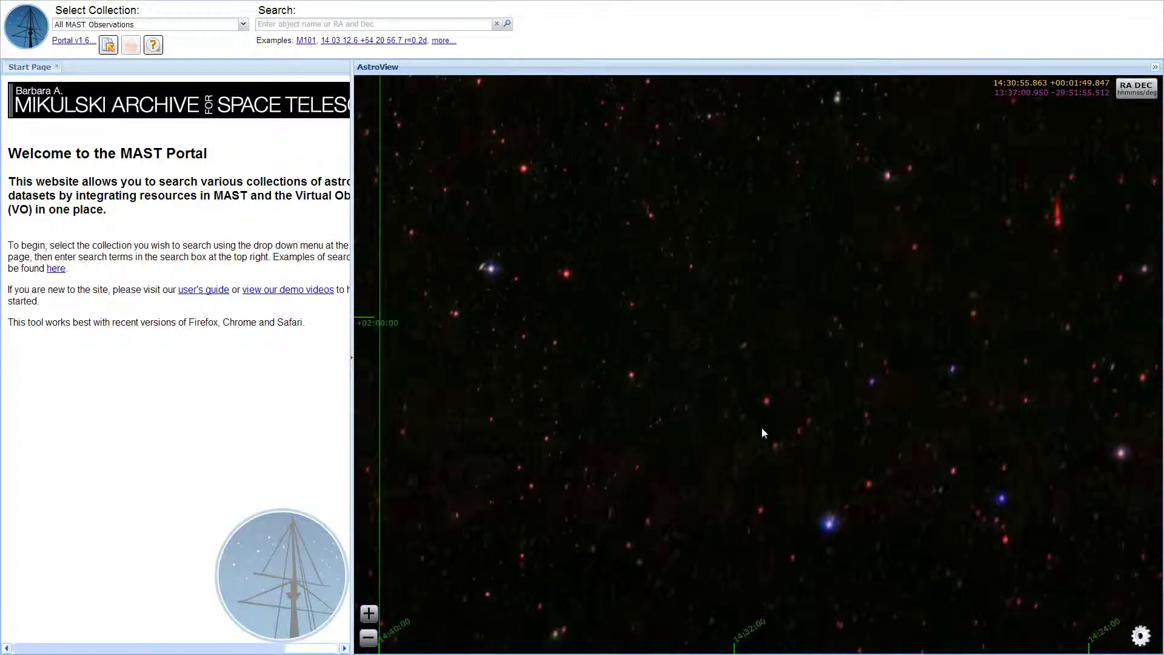
scroll(762, 427, down, 1)
scroll(759, 432, up, 1)
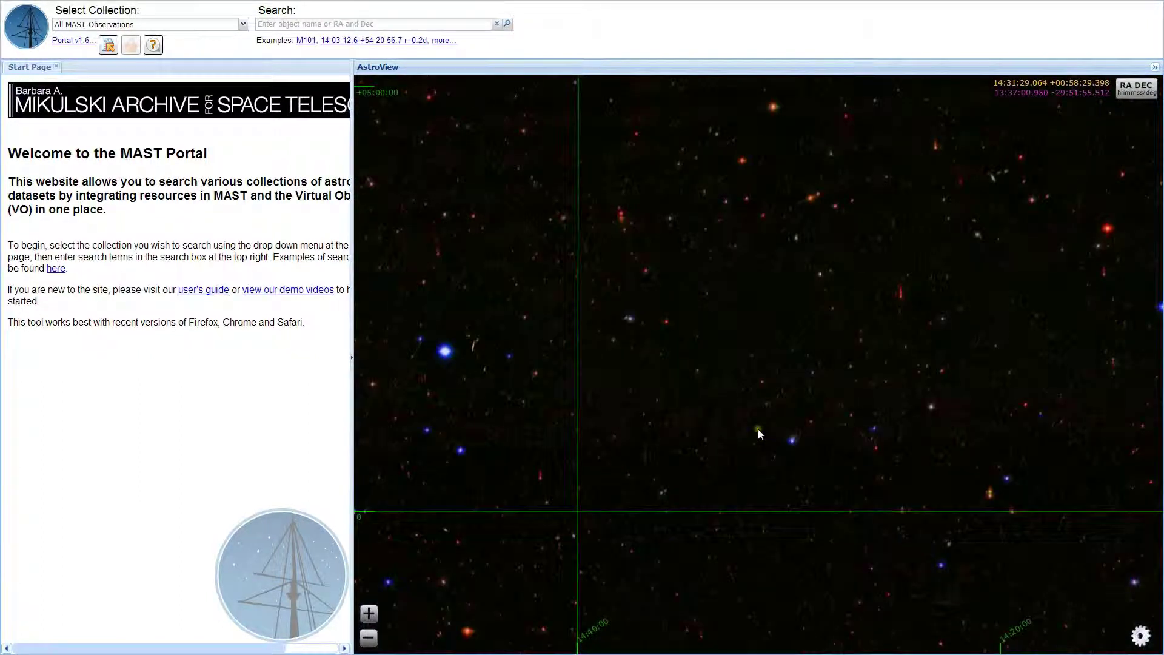
scroll(759, 433, up, 1)
scroll(758, 433, up, 1)
scroll(741, 441, up, 1)
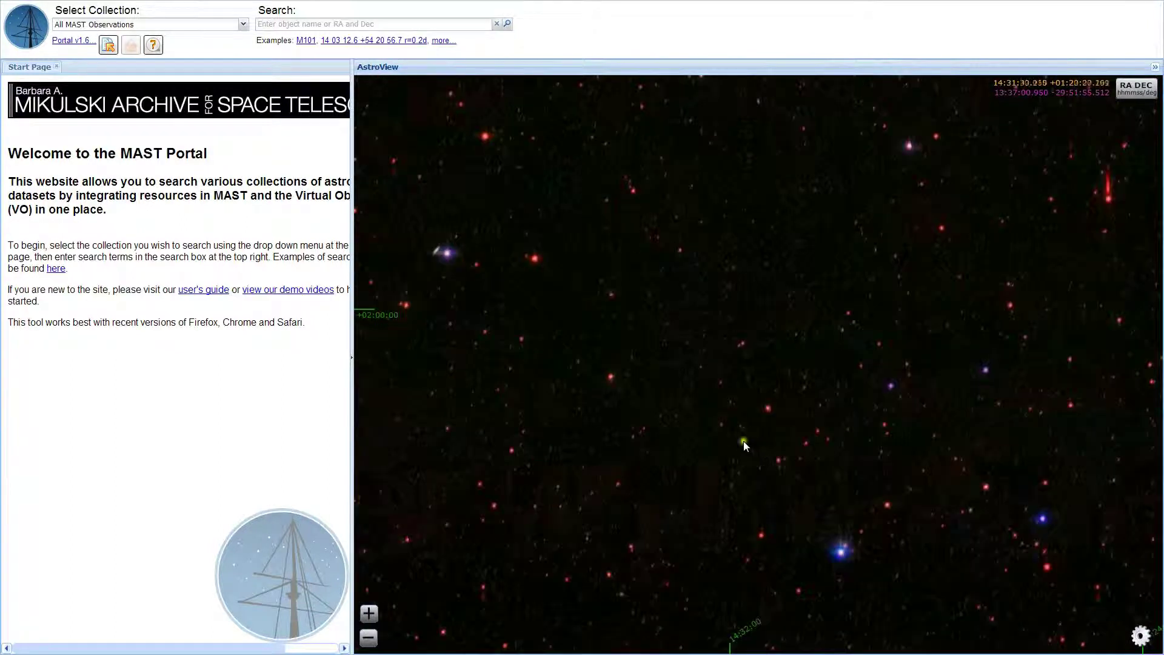
scroll(739, 441, up, 1)
scroll(740, 440, up, 1)
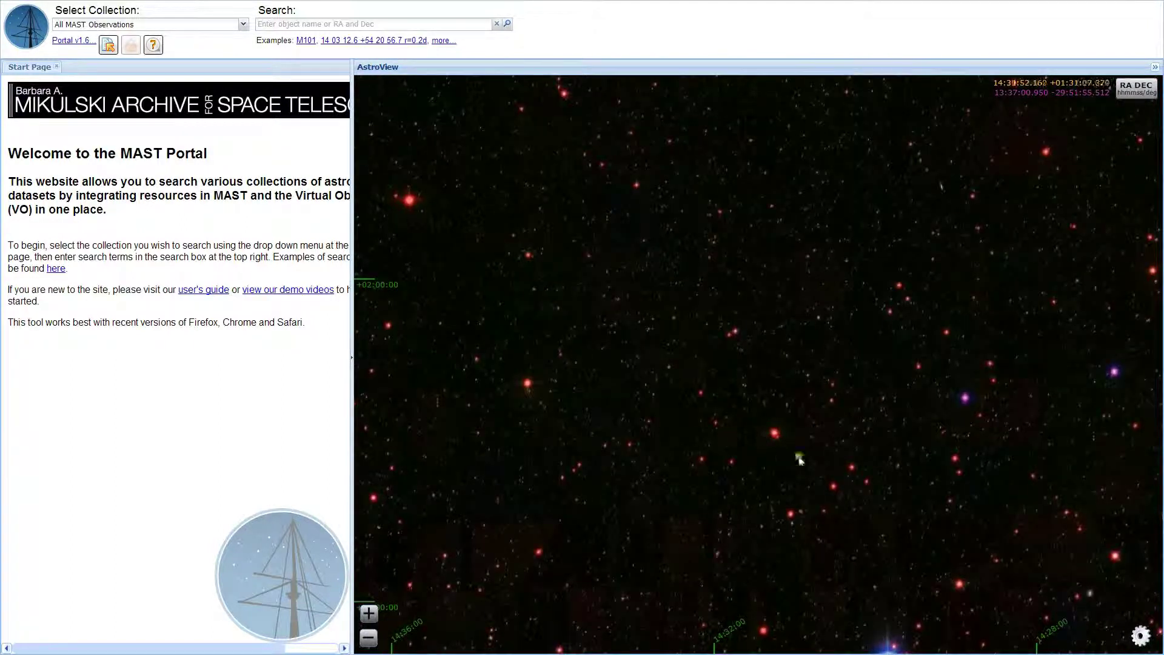